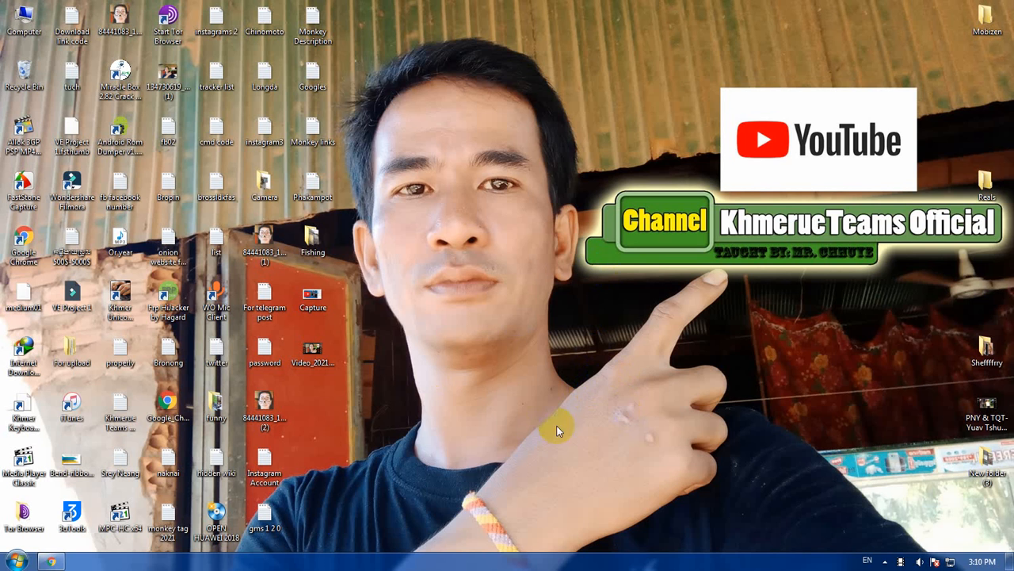
Step: Switch to YouTube Studio in Chrome and open the 14:14 Layla to Mythic Solo Rank video in the video editor
left_click(50, 561)
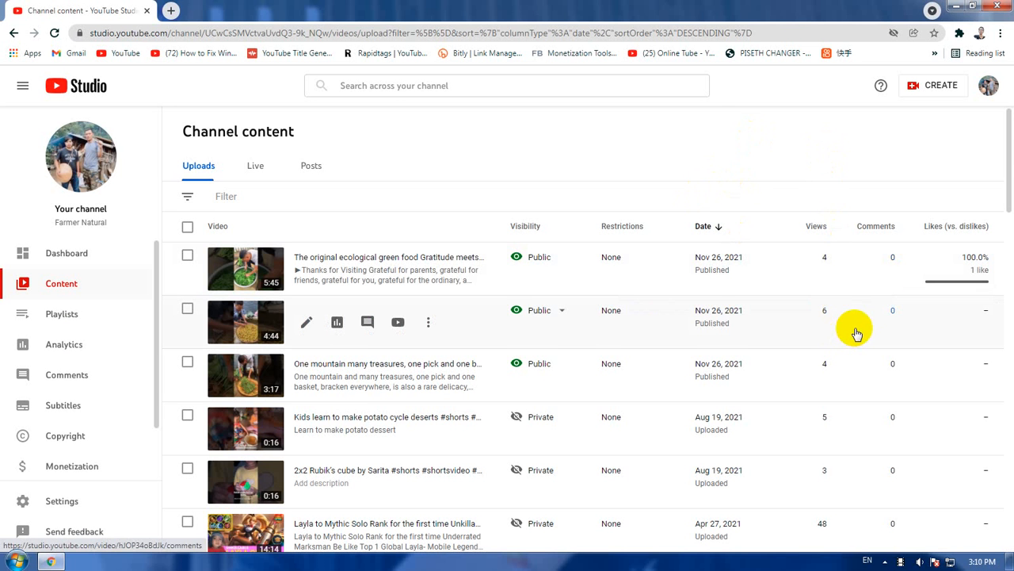
scroll(856, 334, "down", 3)
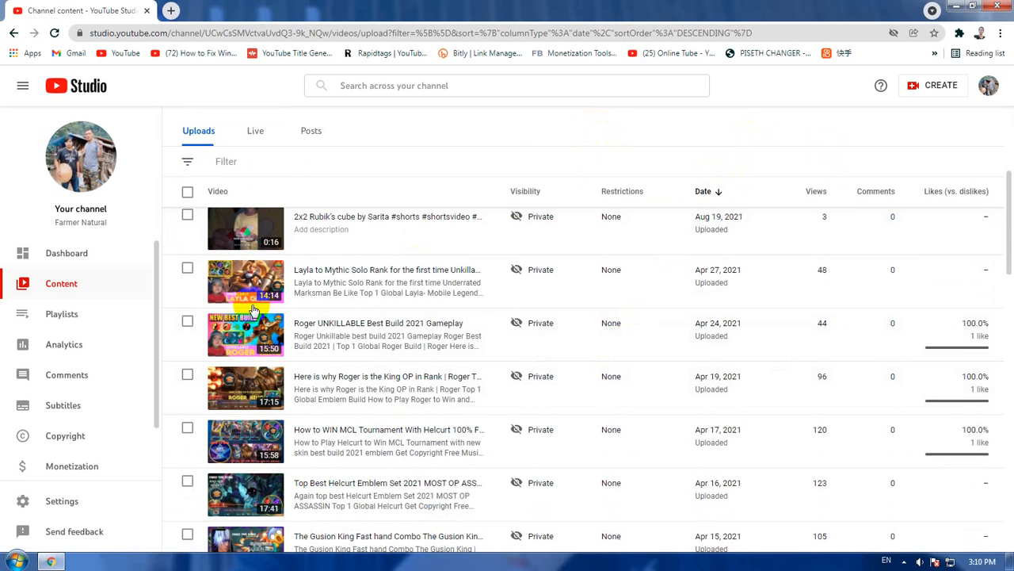
left_click(505, 152)
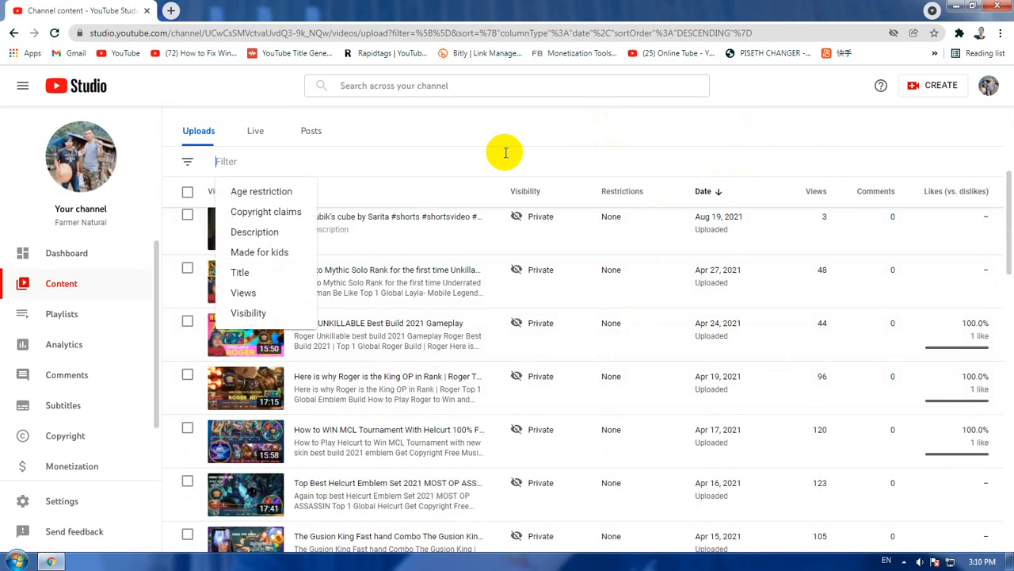
left_click(847, 110)
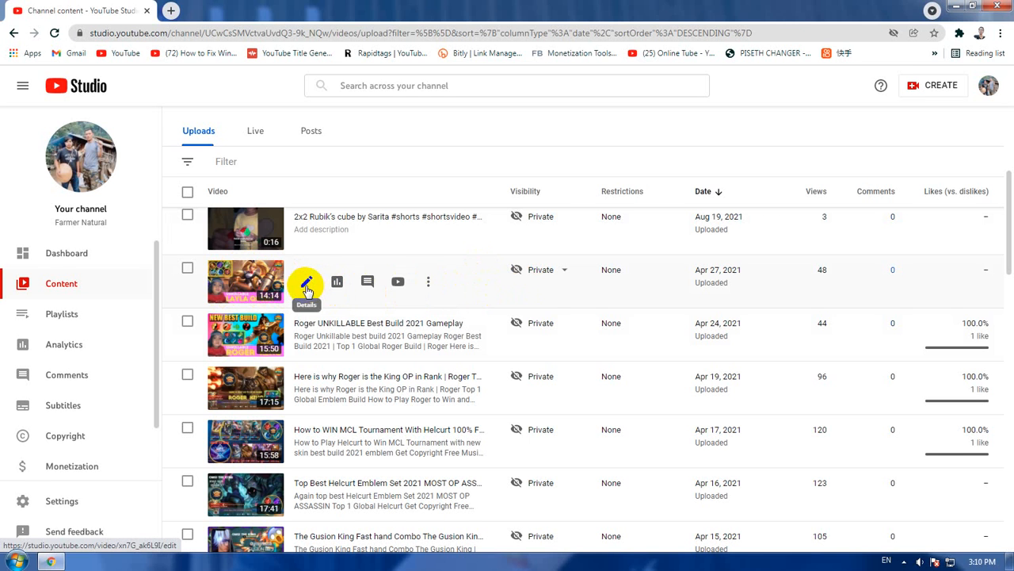
left_click(308, 290)
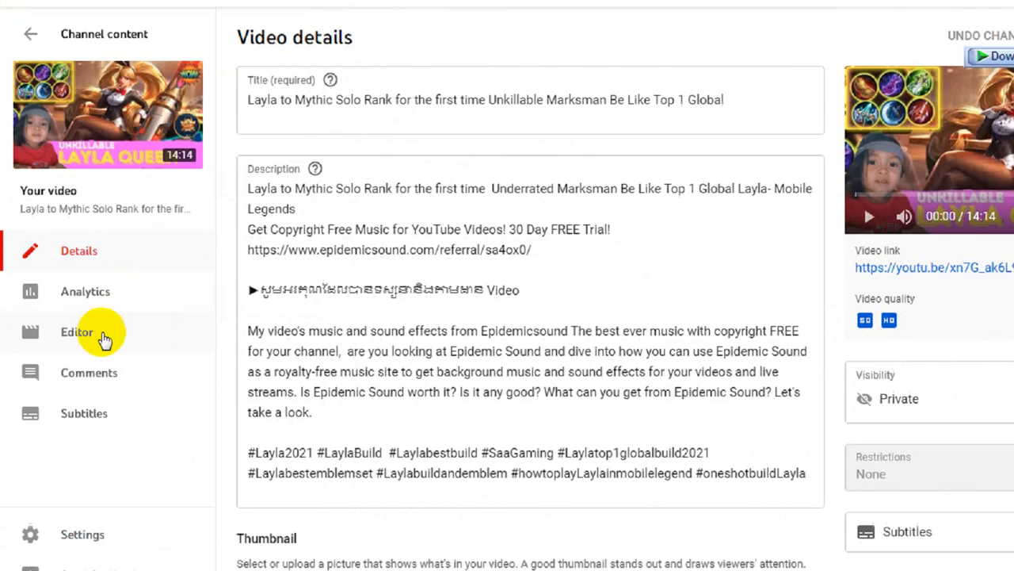
left_click(155, 306)
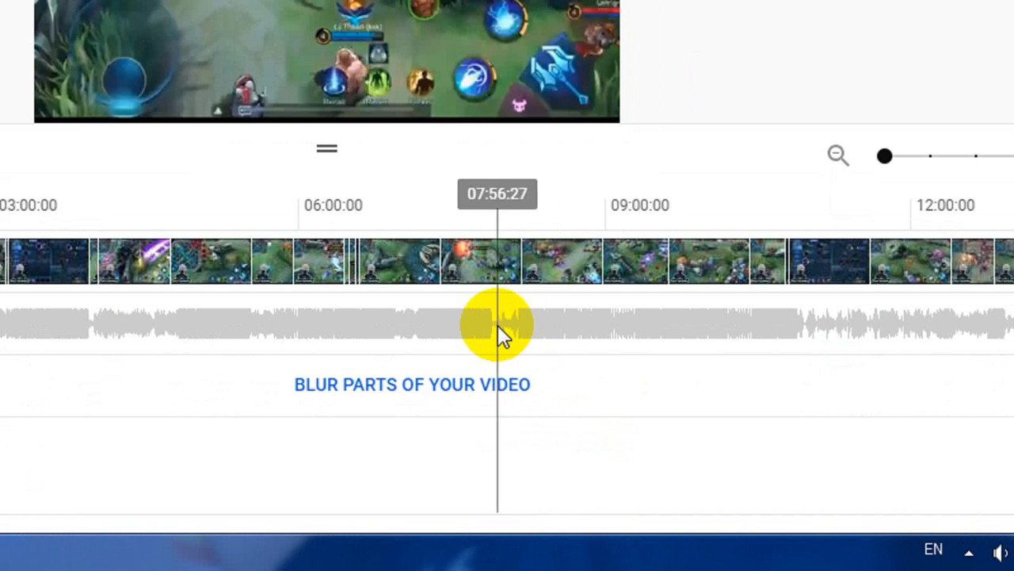
Step: Start trimming the video and split it at 00:46:57, after checking frames along the timeline
left_click(511, 328)
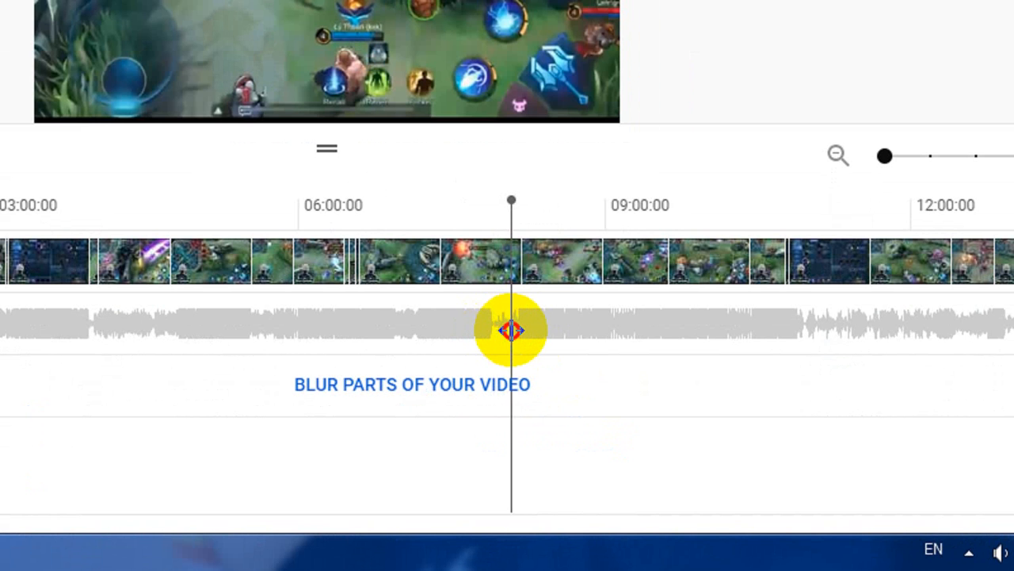
mouse_move(511, 329)
left_mouse_down()
mouse_move(491, 334)
mouse_move(516, 334)
left_mouse_up()
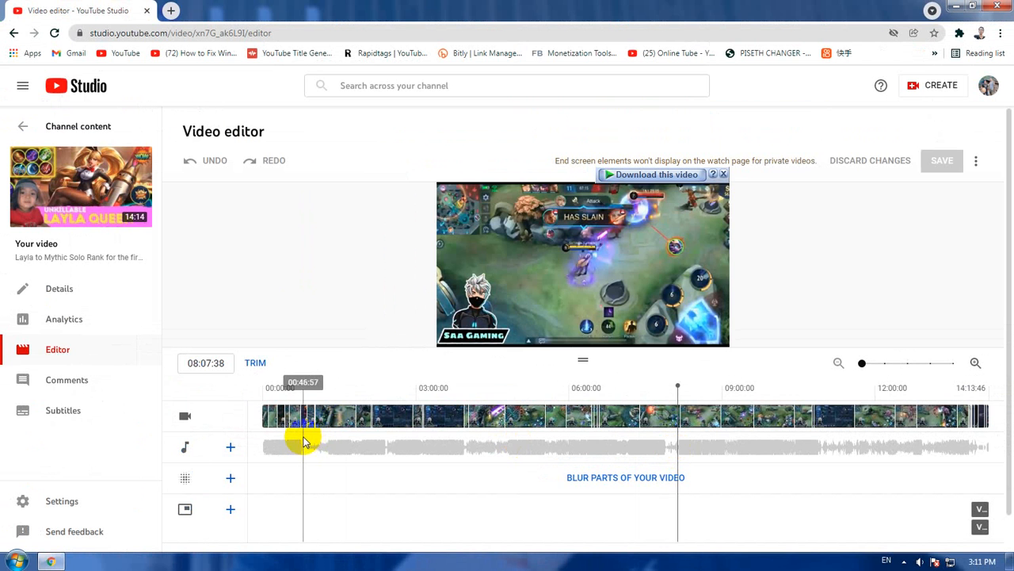
left_click(303, 442)
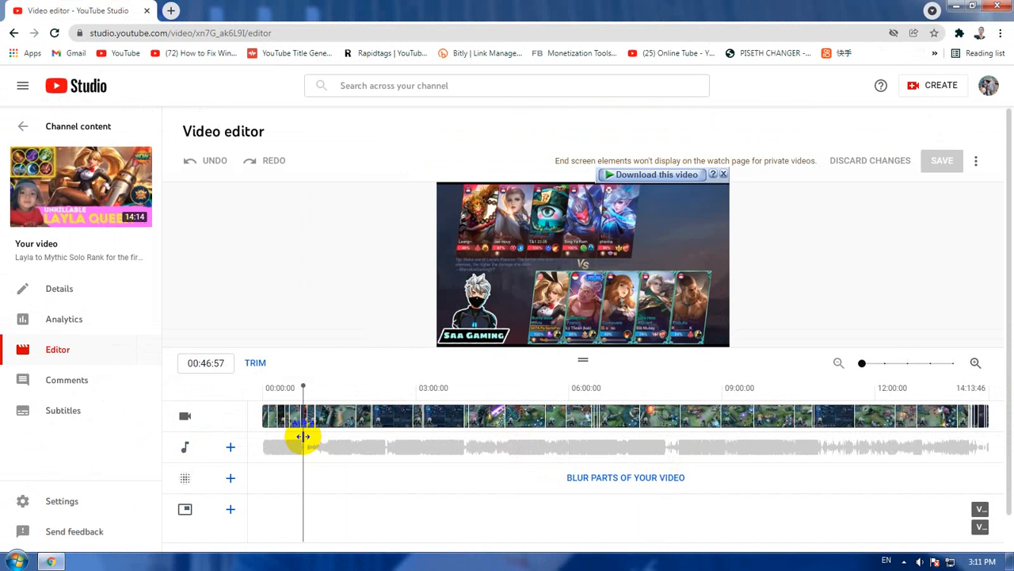
left_click(322, 442)
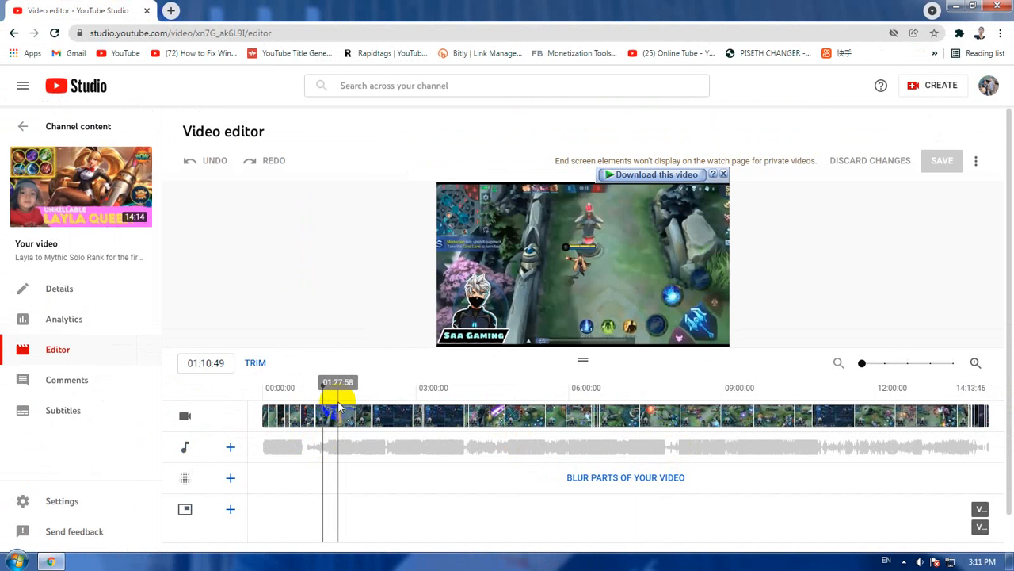
left_click(256, 364)
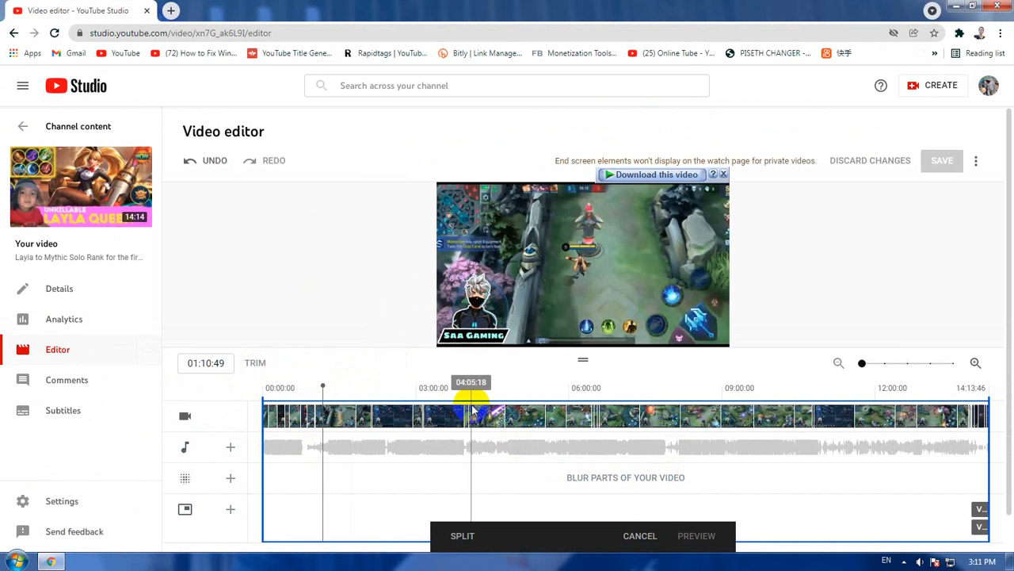
left_click(303, 398)
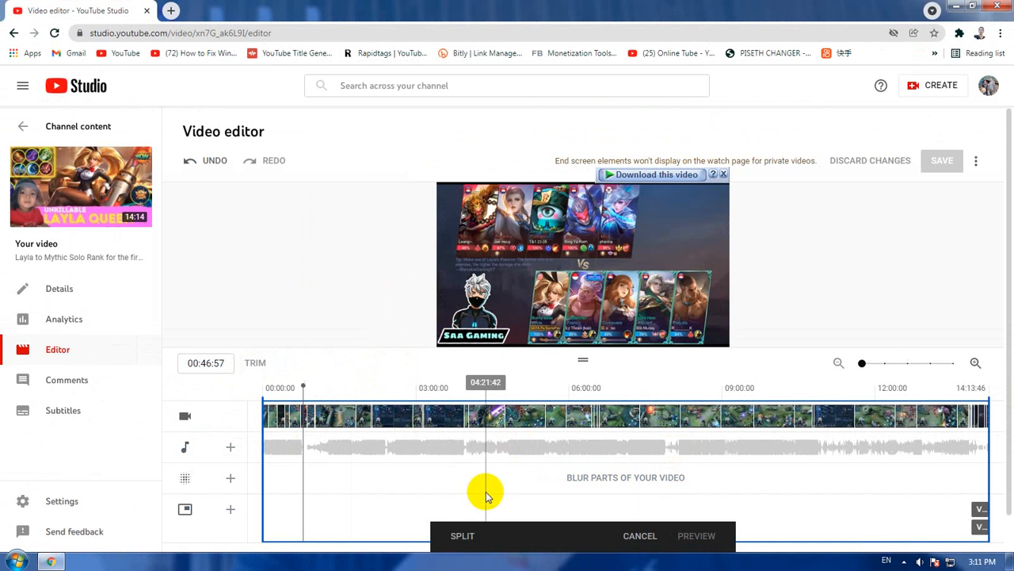
left_click(466, 536)
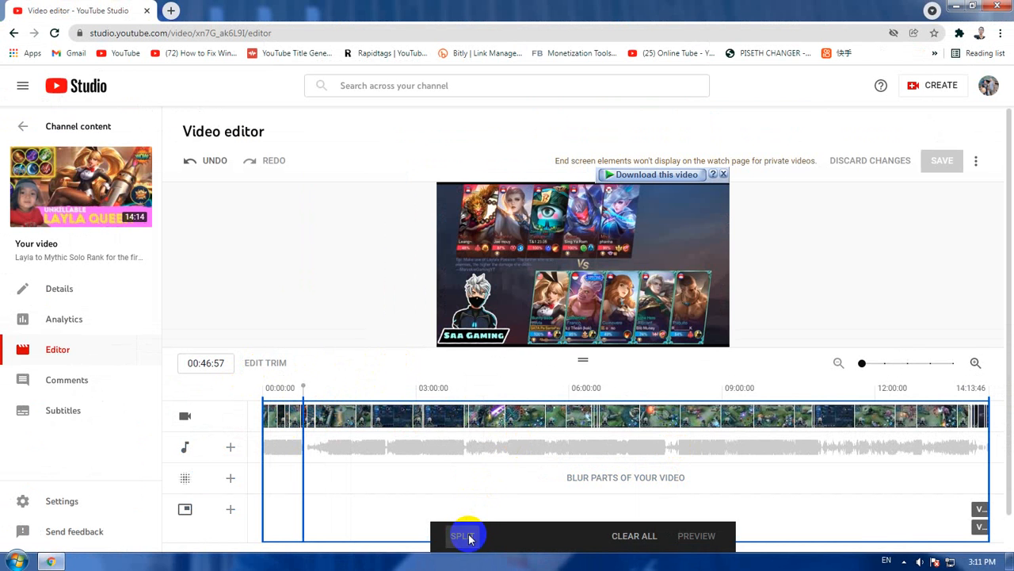
Step: Add a second split at 01:14:32 and cut out the section between the two splits
left_click(327, 400)
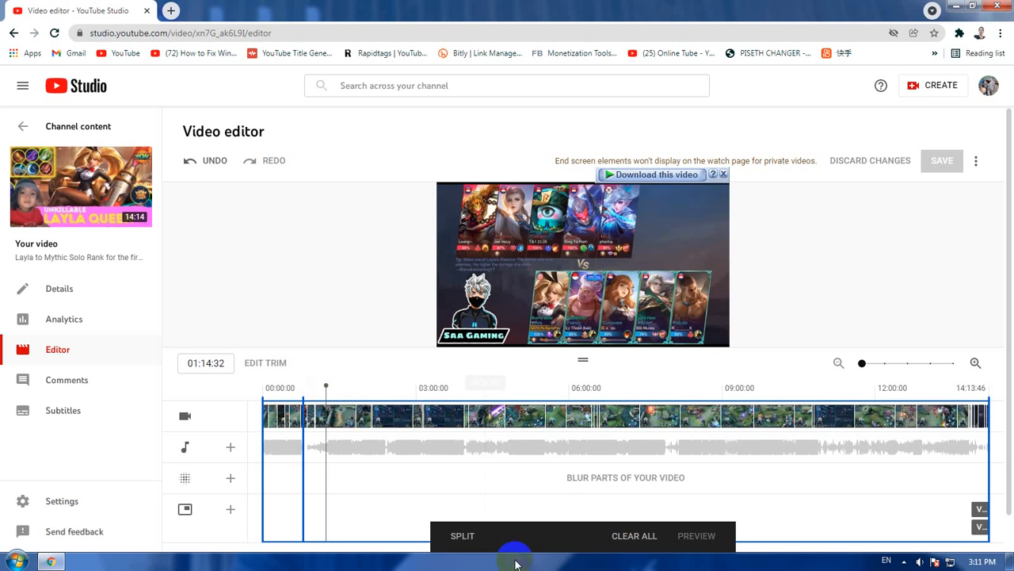
left_click(465, 537)
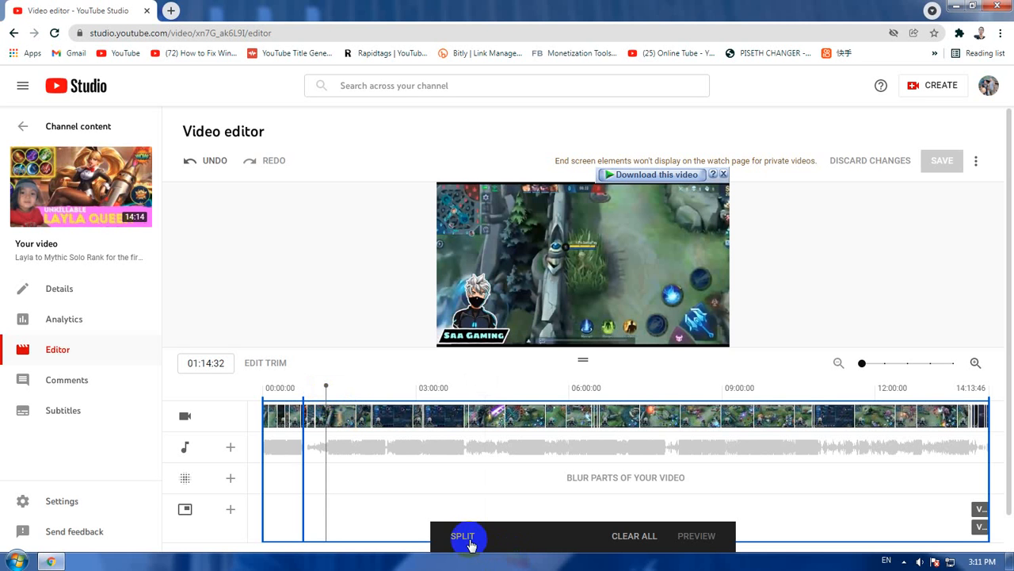
left_click(313, 434)
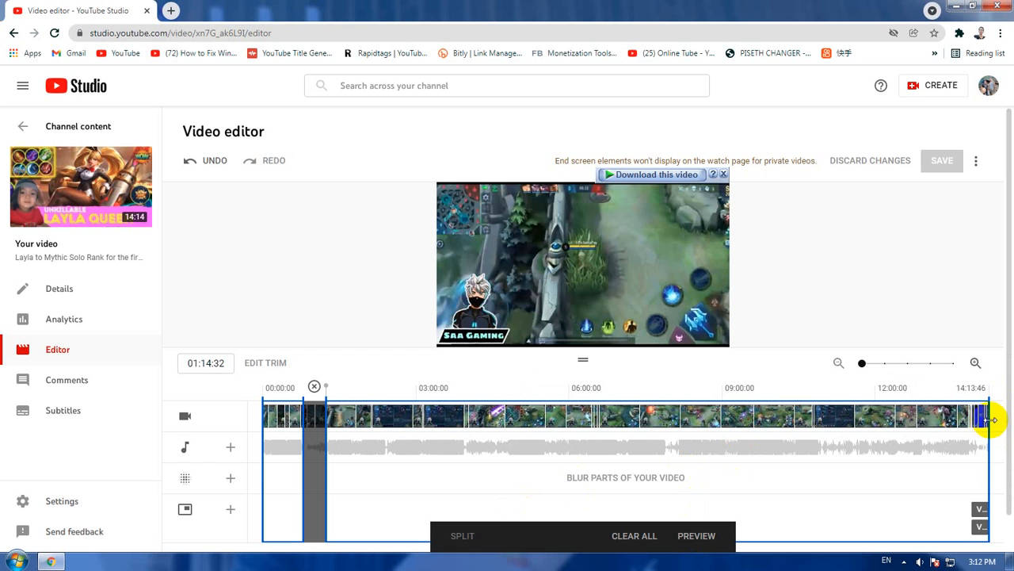
Step: Trim the end of the video back to about 13:58:50, on the Victory screen
left_click_drag(991, 420, 981, 421)
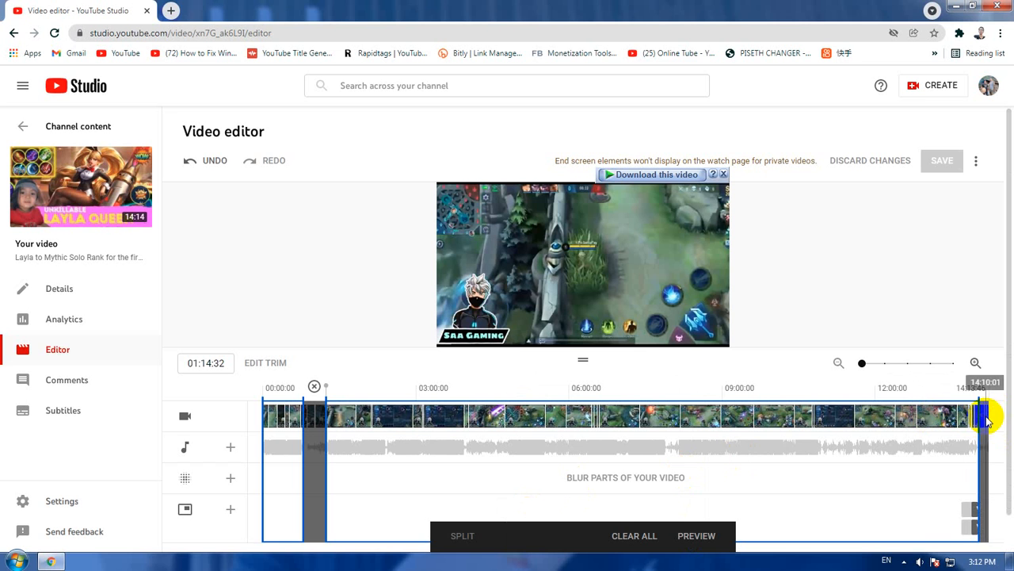
left_click(980, 399)
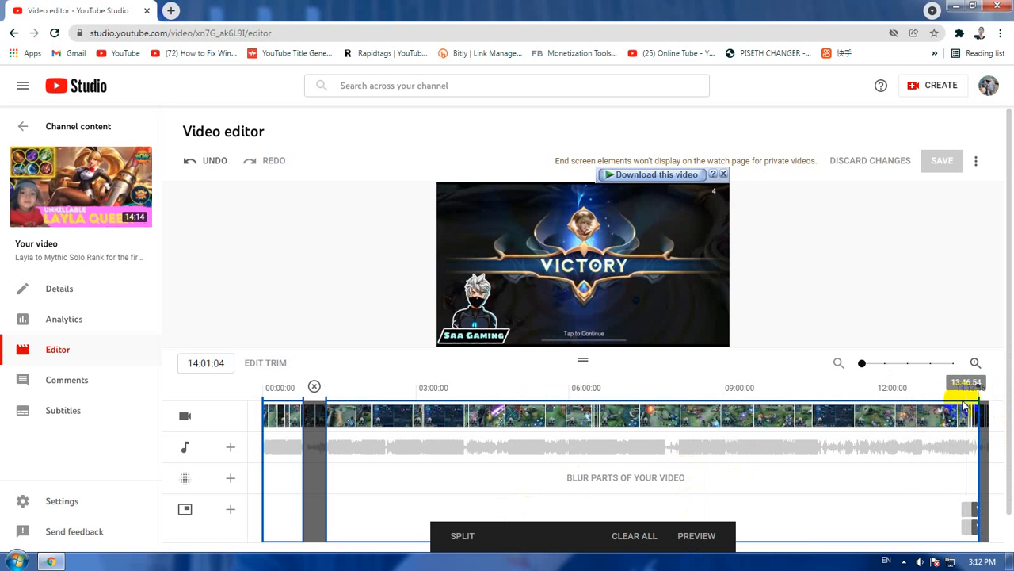
left_click(956, 401)
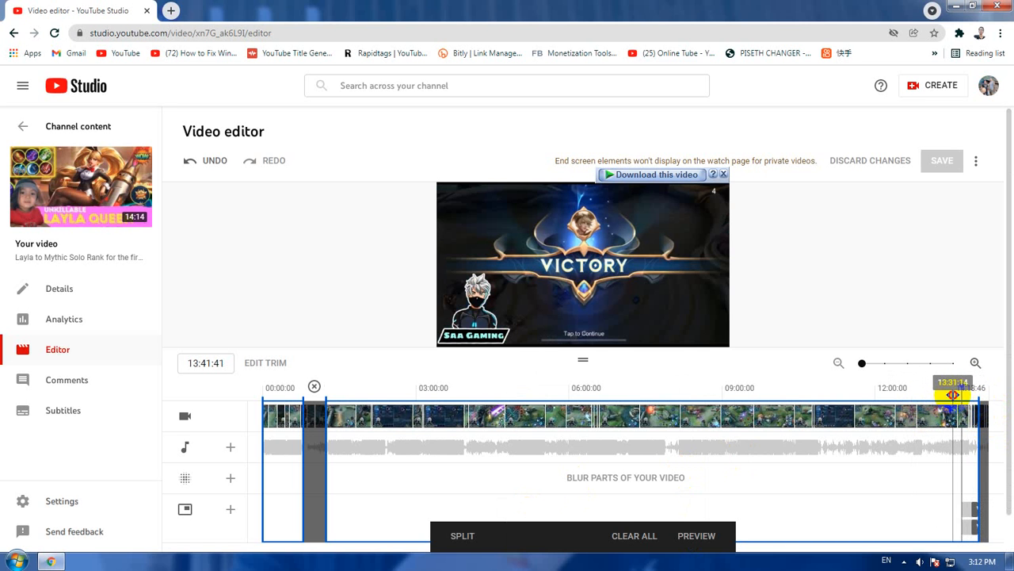
left_click(933, 399)
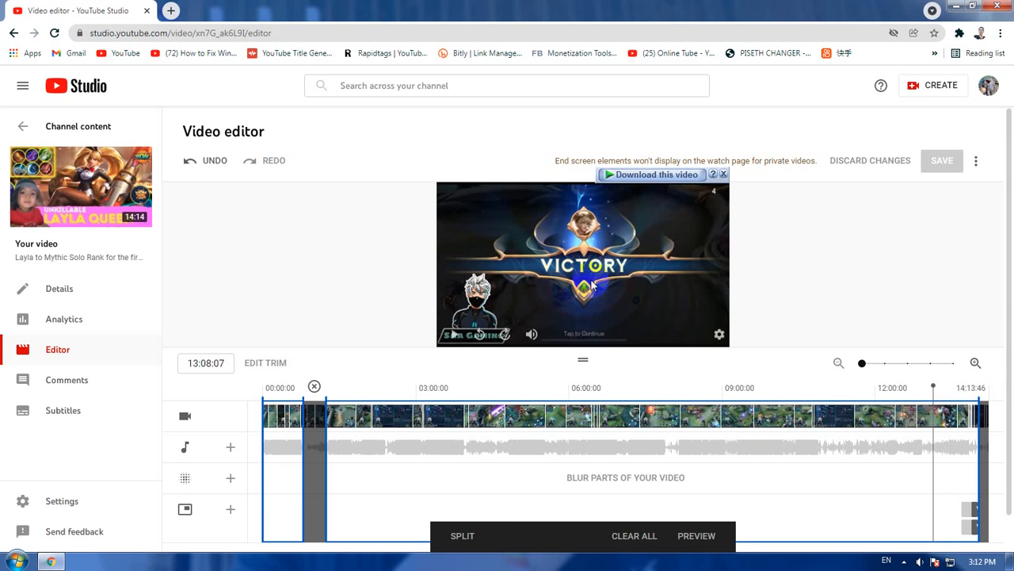
left_click(976, 397)
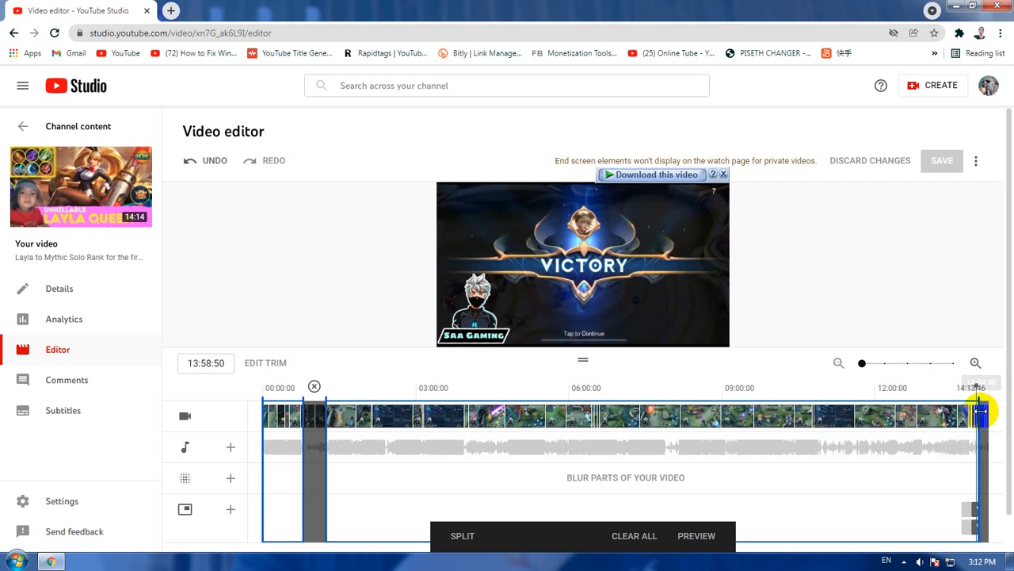
mouse_move(980, 412)
left_mouse_down()
mouse_move(947, 426)
mouse_move(978, 420)
left_mouse_up()
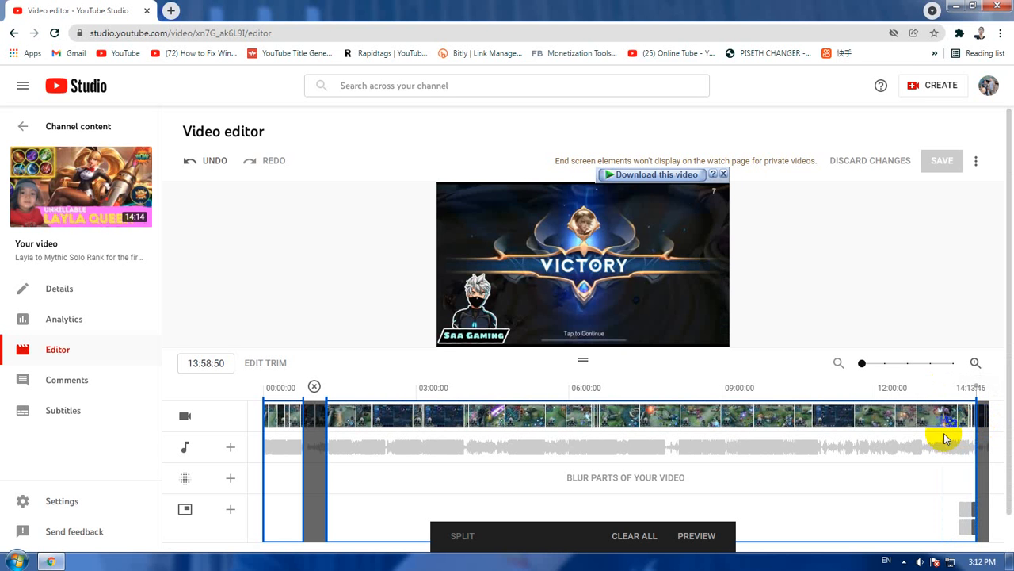
Step: Trim the start of the video to about 00:16:23 and preview the trimmed result
left_click(276, 387)
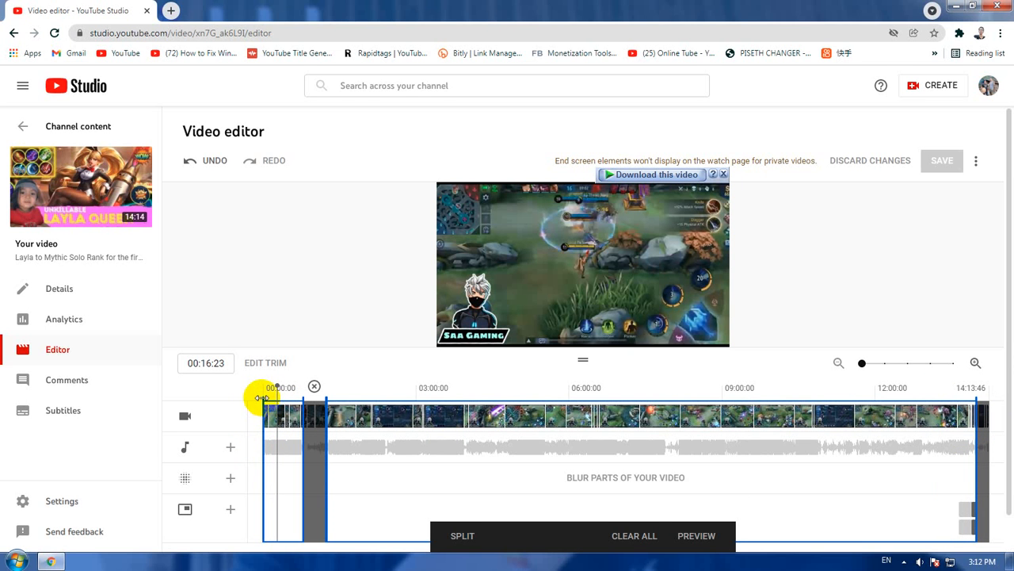
left_click_drag(267, 407, 271, 436)
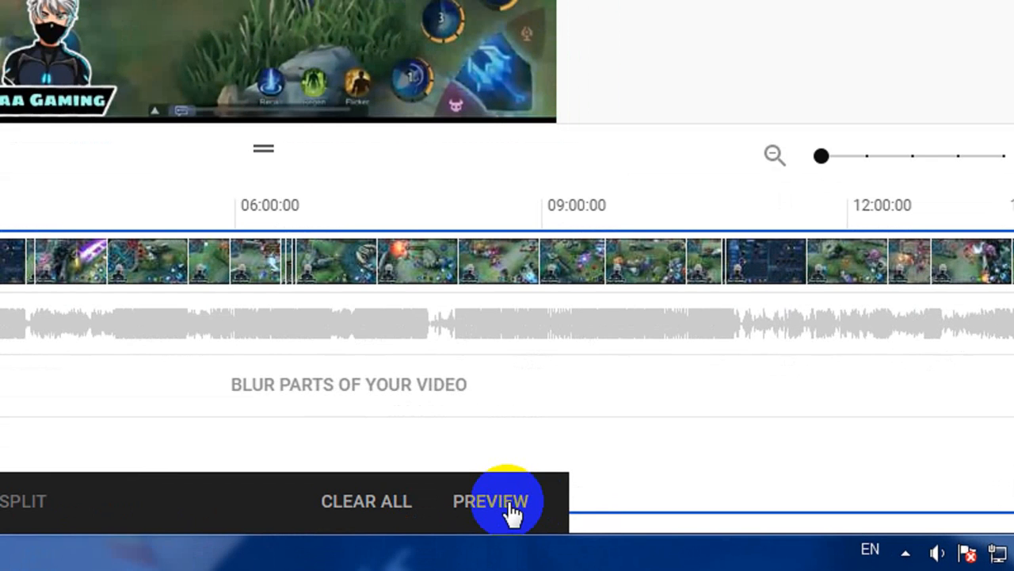
left_click(706, 538)
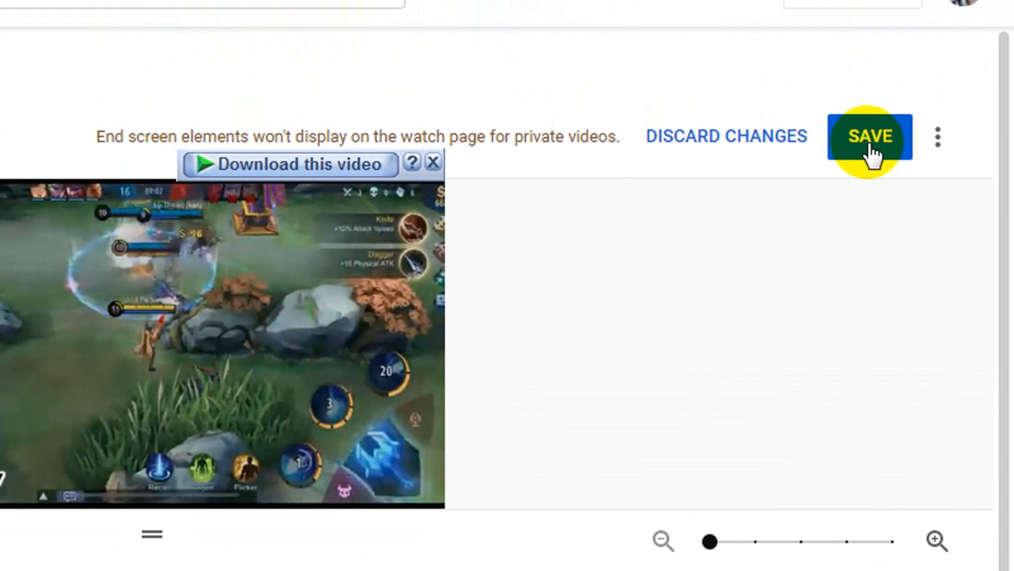
Step: Save the trimmed video, return to the channel content list to check its status, and minimize the browser
left_click(870, 142)
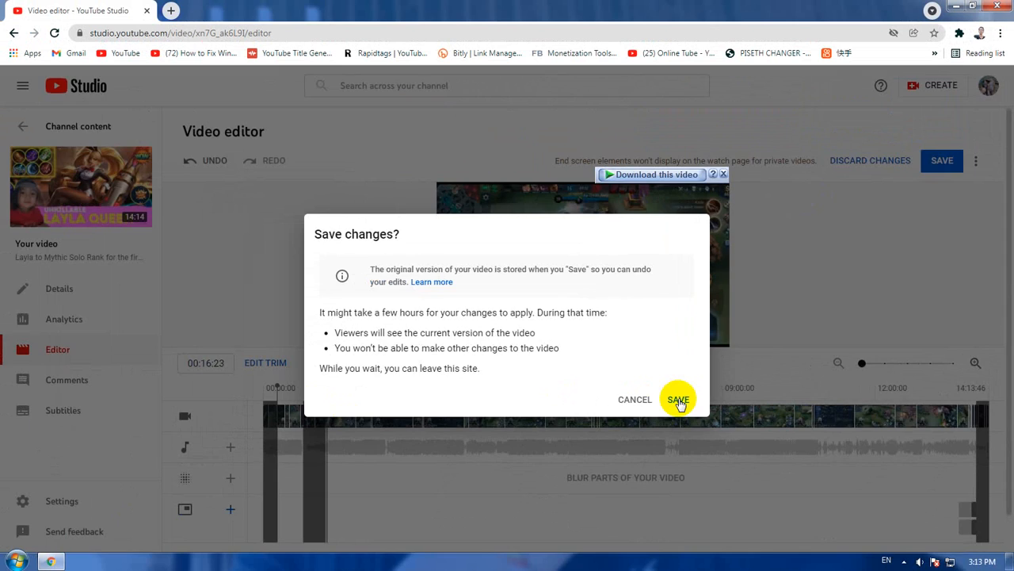
left_click(679, 399)
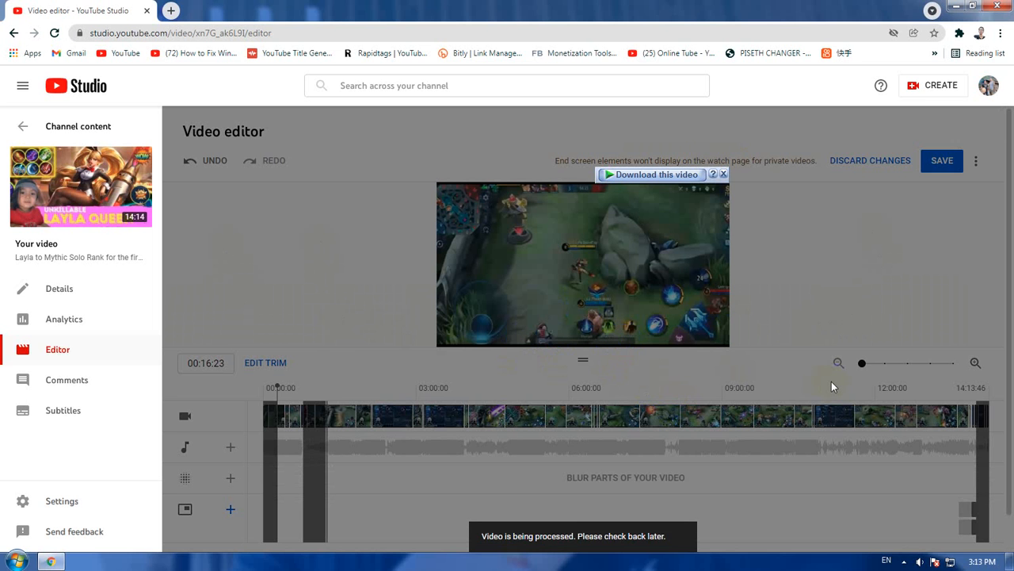
left_click(24, 130)
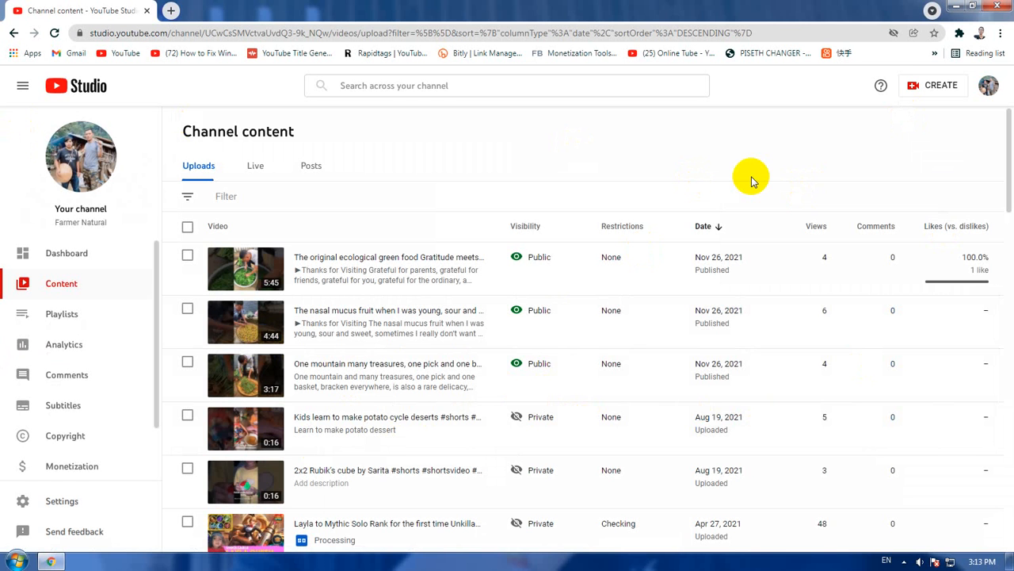
scroll(883, 272, "down", 2)
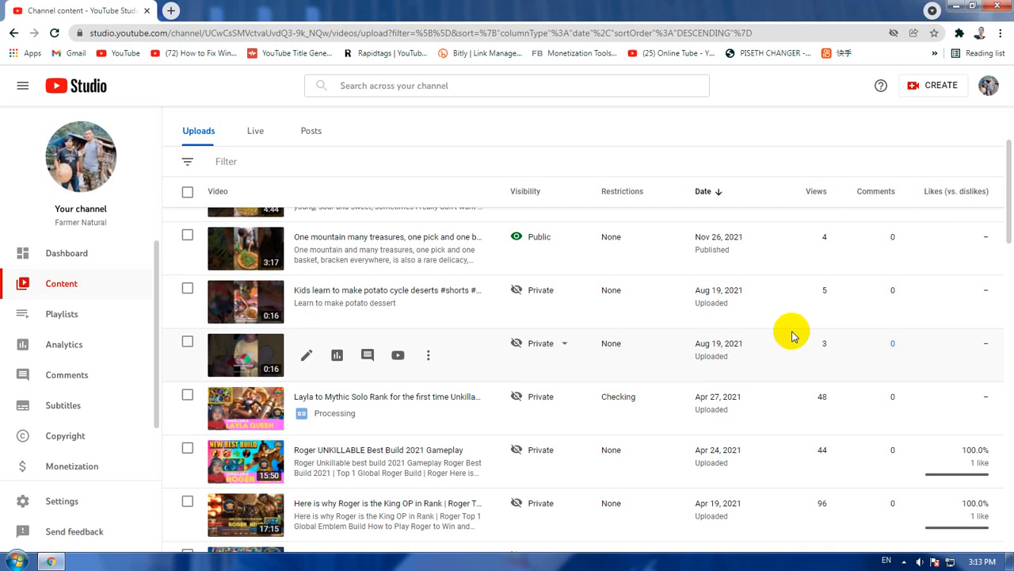
left_click(957, 5)
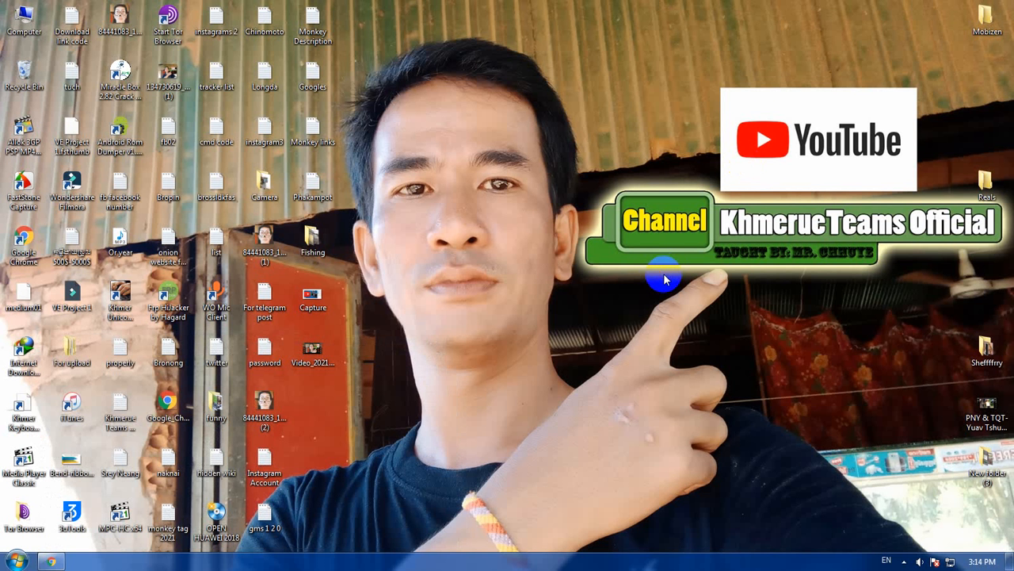